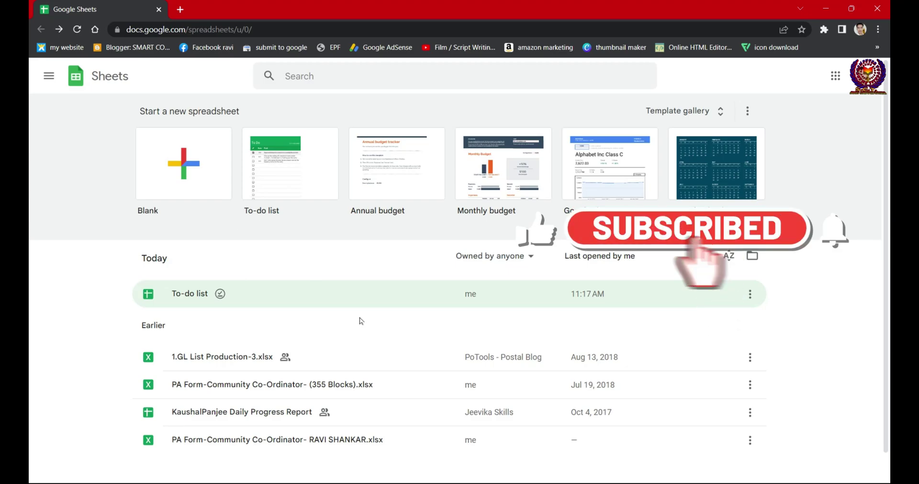
Open the Sheets main menu with links to Docs, Slides, Forms and Drive.
left_click(49, 76)
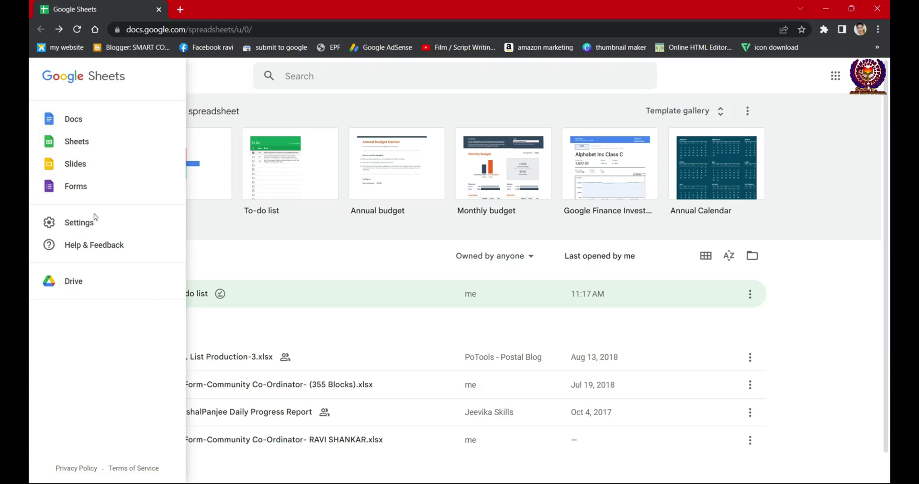
Open Drive's empty Trash in a new tab, highlight its 30-day deletion notice, then return to Sheets.
left_click(78, 277)
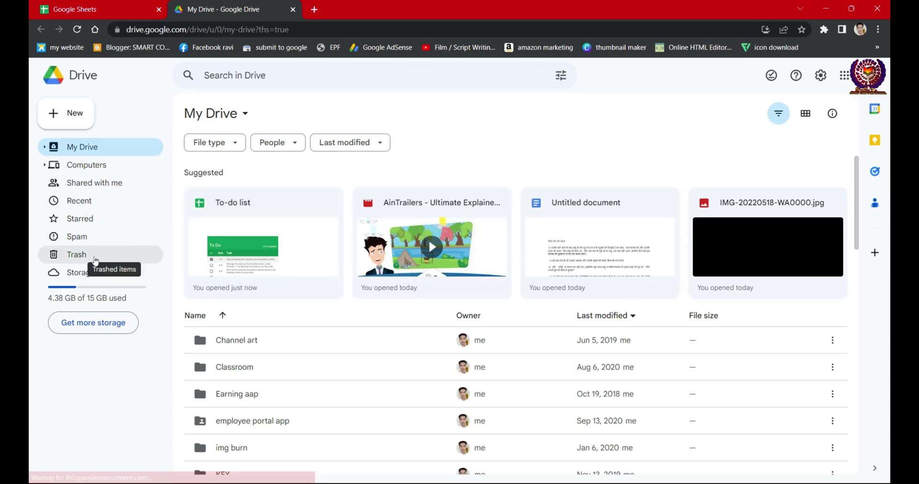
left_click(109, 255)
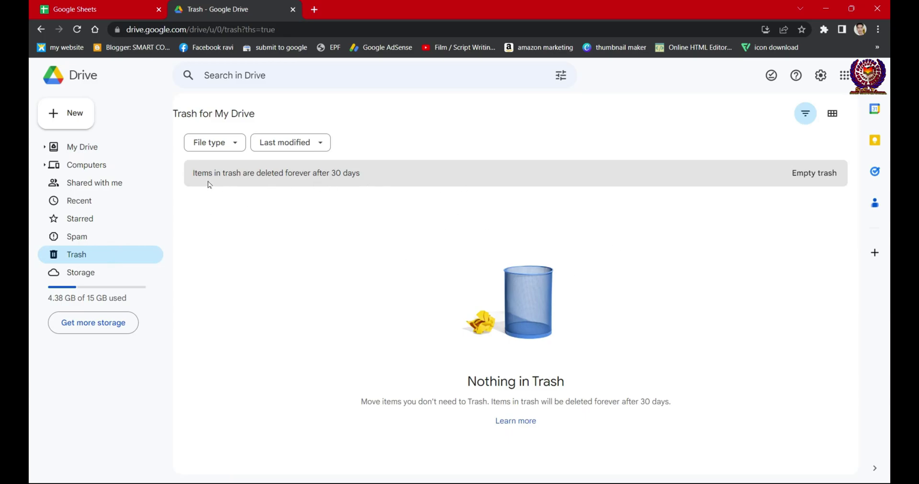
mouse_move(193, 173)
left_mouse_down()
mouse_move(369, 175)
mouse_move(191, 181)
left_mouse_up()
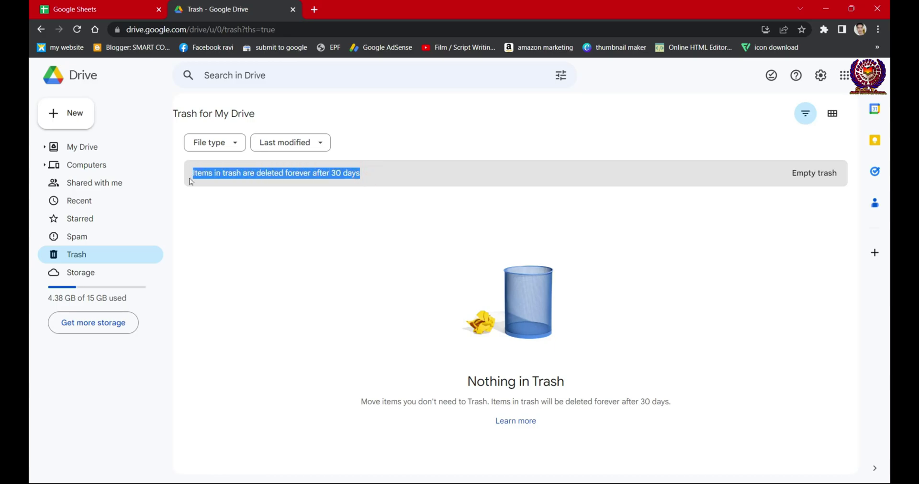
left_click(373, 184)
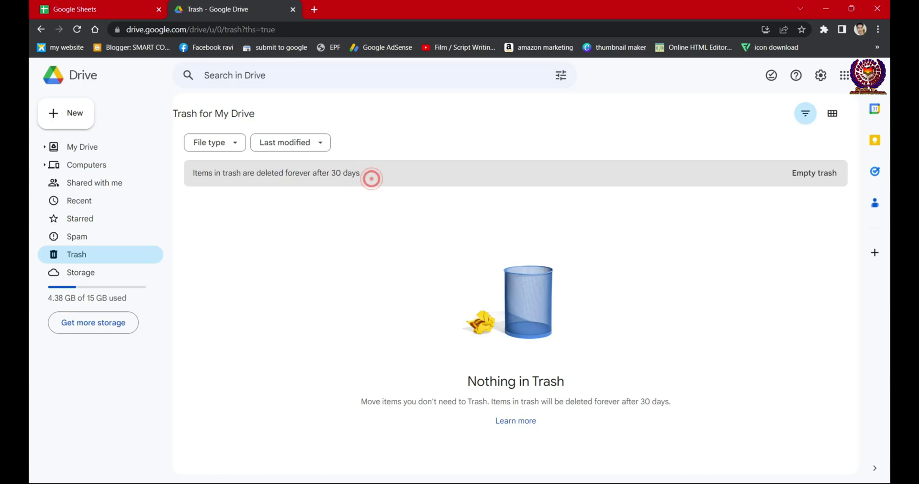
left_click_drag(194, 173, 348, 205)
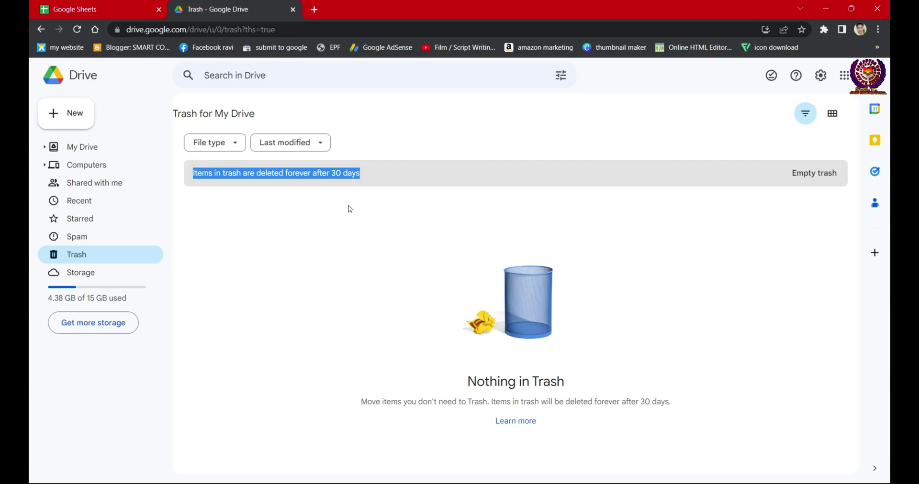
left_click(316, 173)
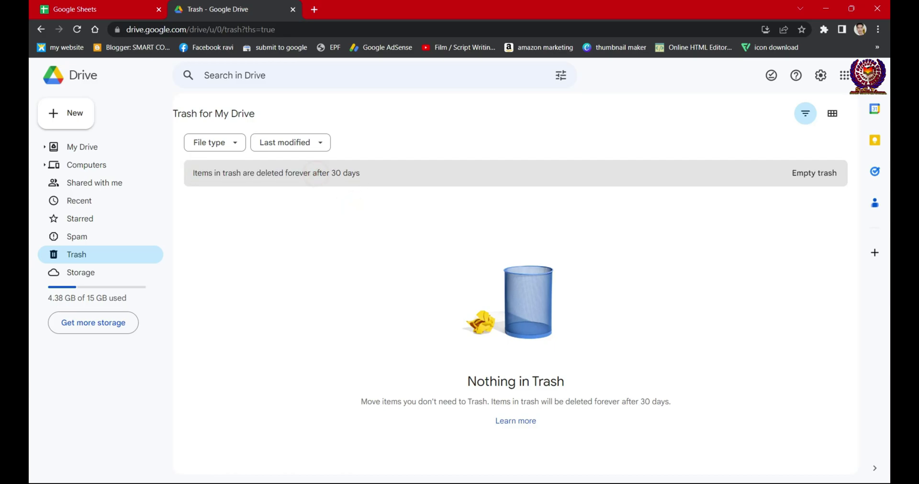
left_click(110, 8)
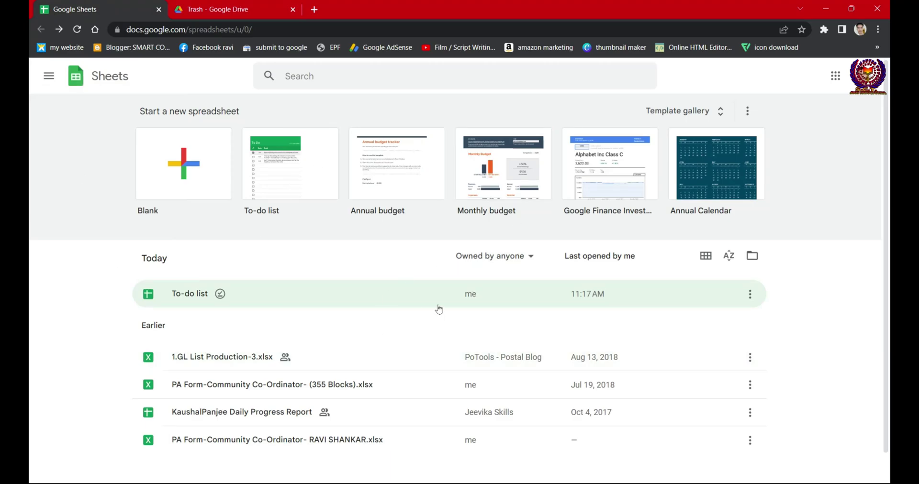
left_click(229, 4)
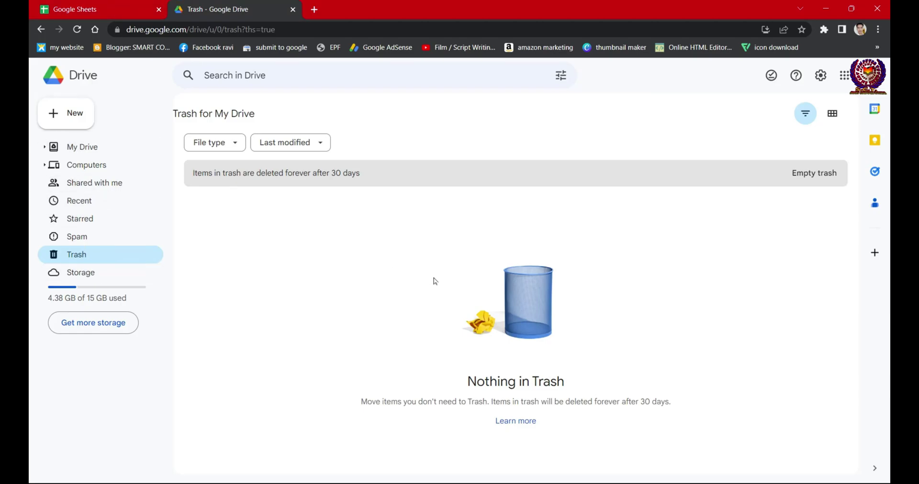
triple_click(195, 173)
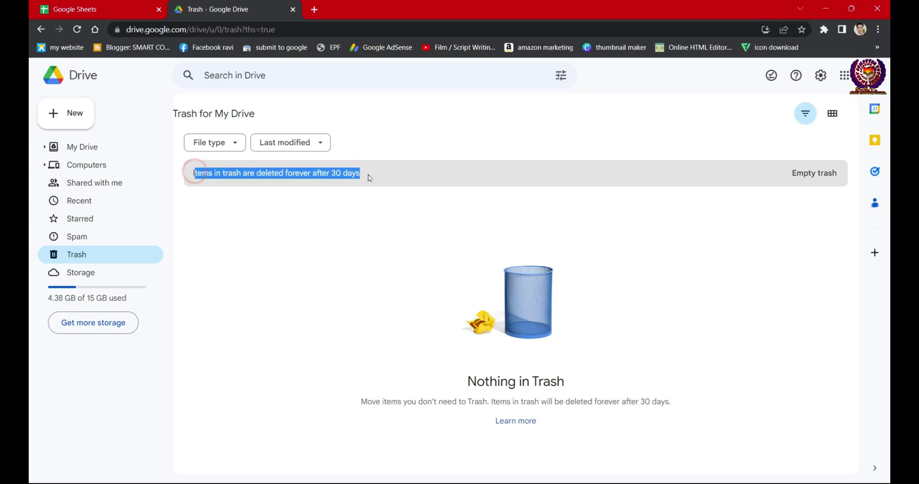
left_click(416, 271)
left_click(415, 271)
left_click(81, 4)
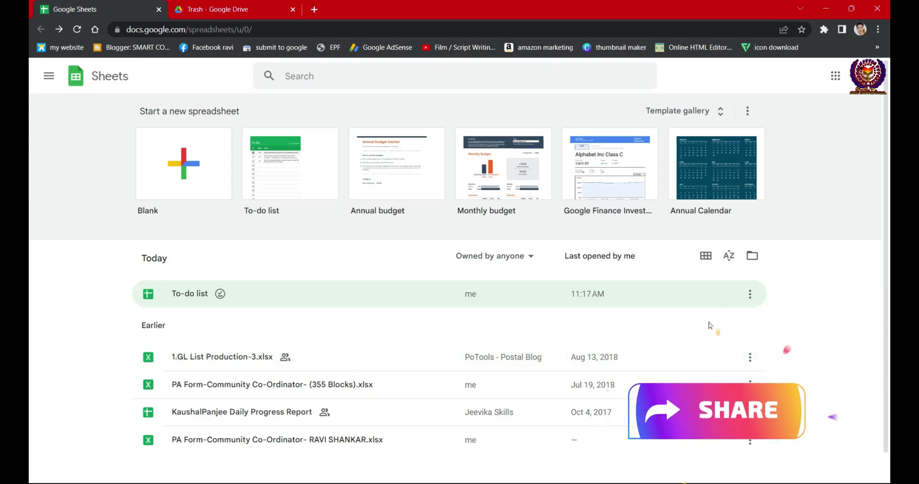
left_click(801, 294)
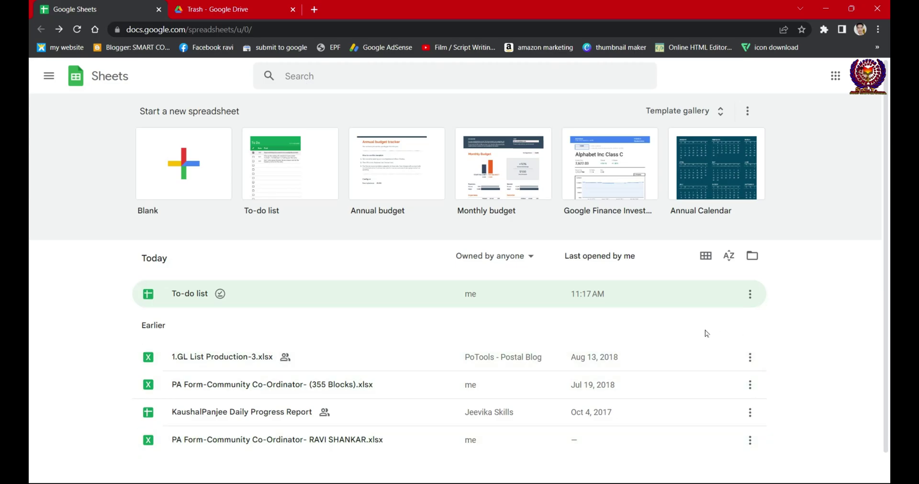
Remove 1.GL List Production-3.xlsx from the Sheets home file list.
left_click(749, 357)
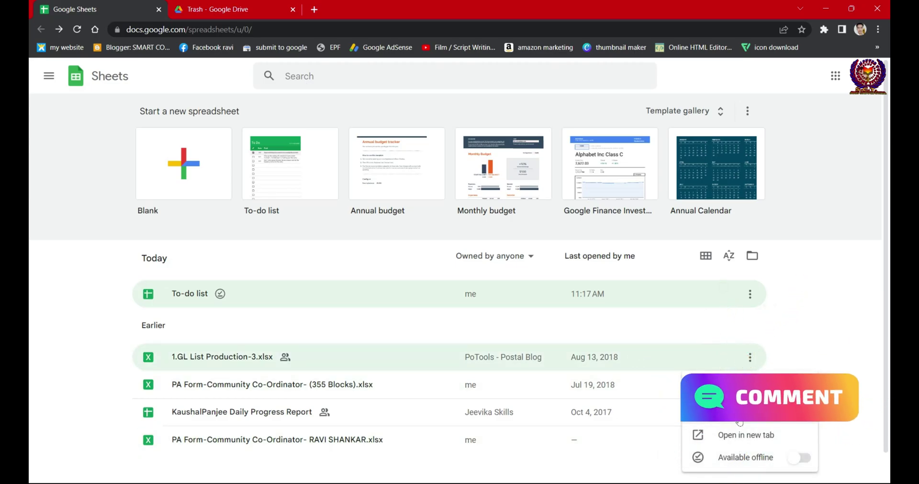
left_click(730, 413)
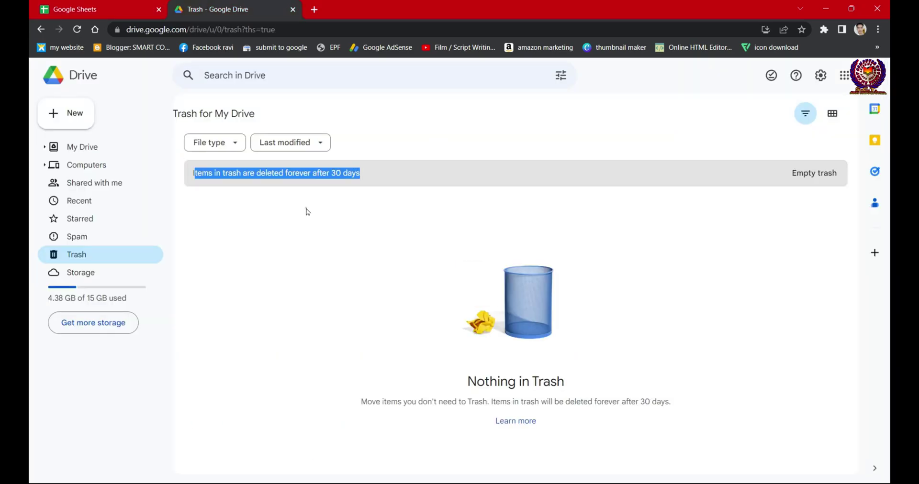
left_click(305, 208)
Reload Drive's Trash to confirm it is still empty, then return to Sheets.
left_click(91, 255)
left_click(77, 29)
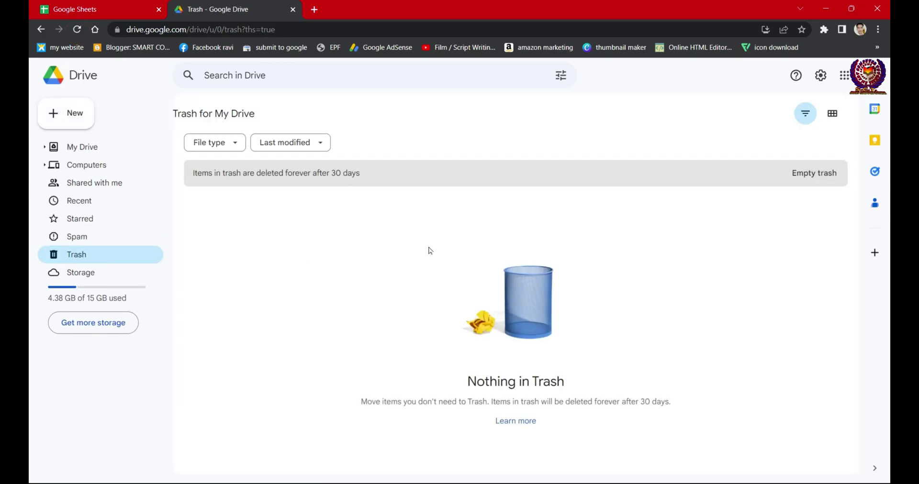
left_click(225, 235)
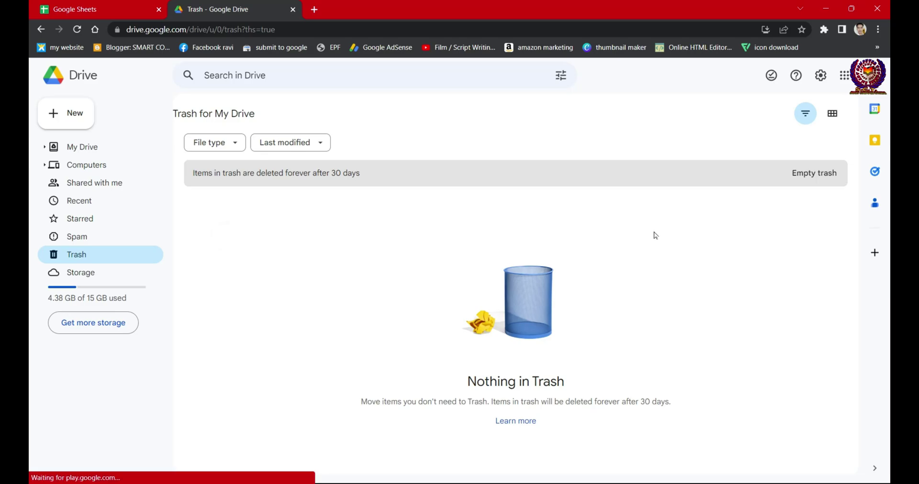
left_click(47, 5)
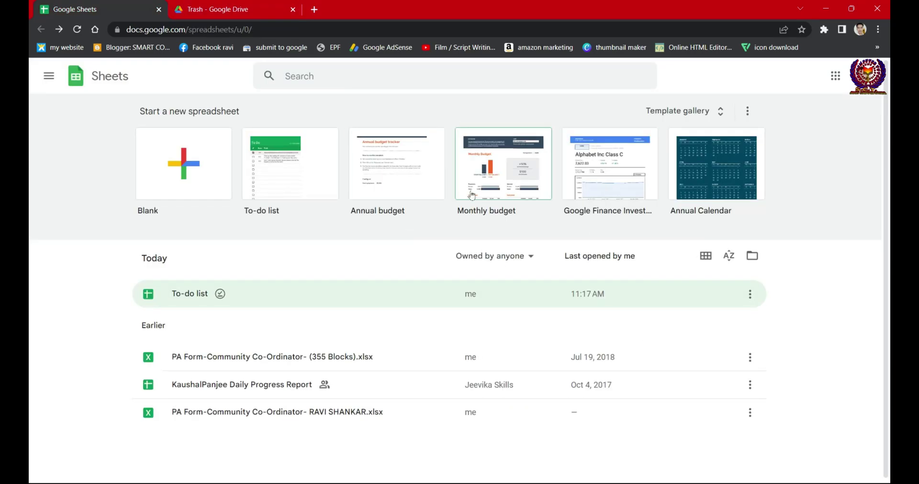
left_click(233, 6)
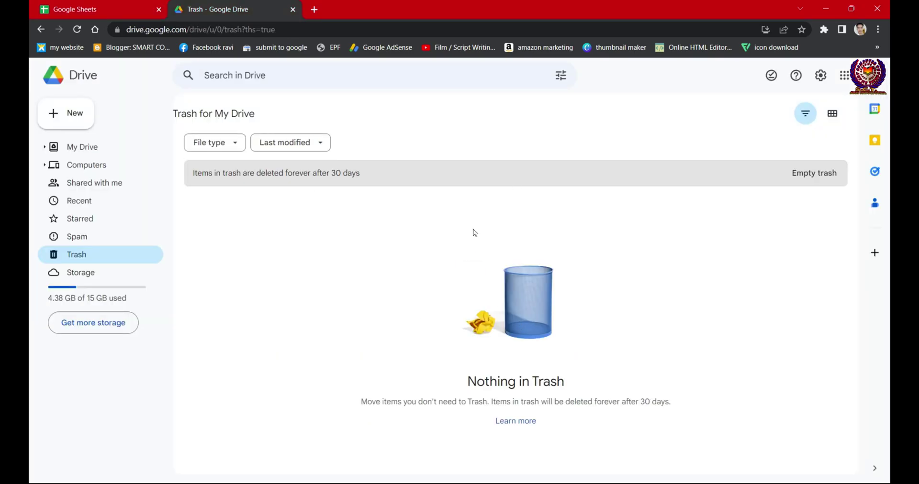
left_click(84, 5)
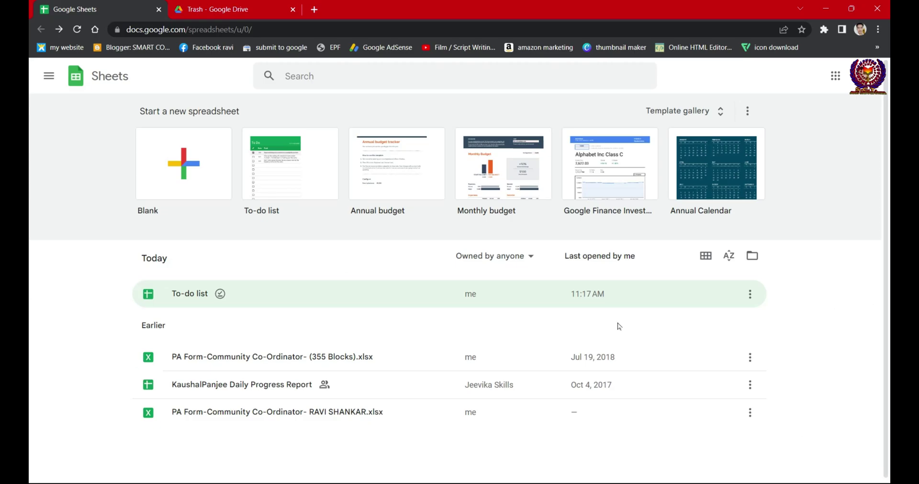
Move the To-do list spreadsheet to trash and view it in Drive's Trash.
left_click(750, 294)
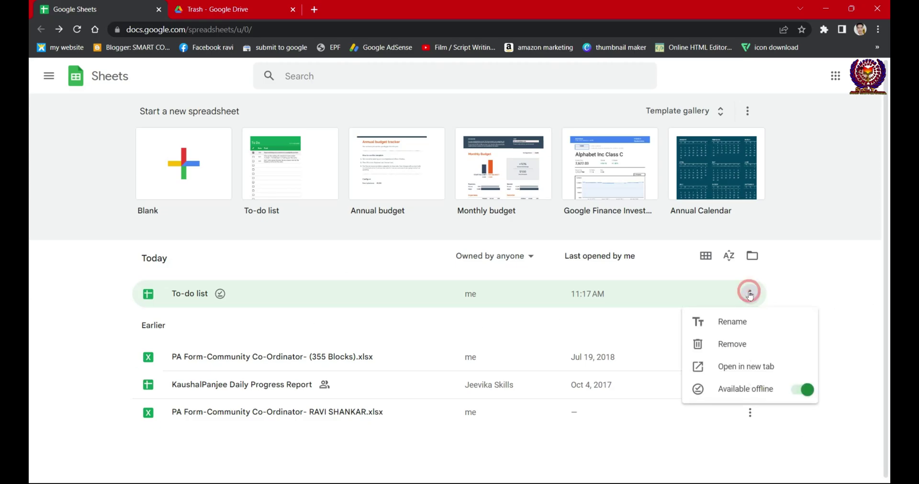
left_click(743, 346)
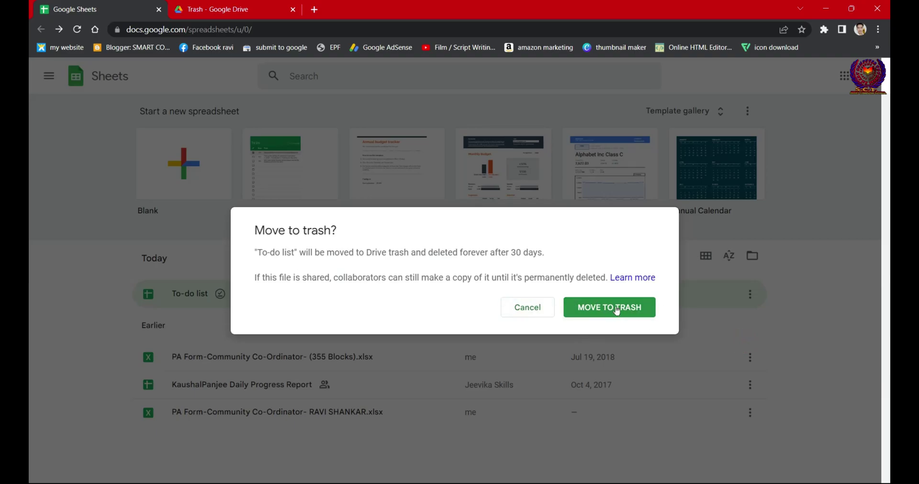
left_click(614, 311)
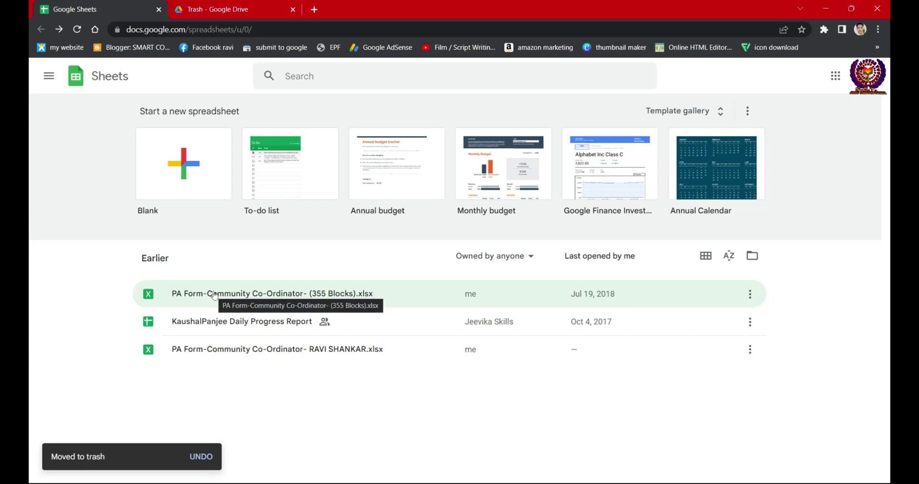
left_click(230, 5)
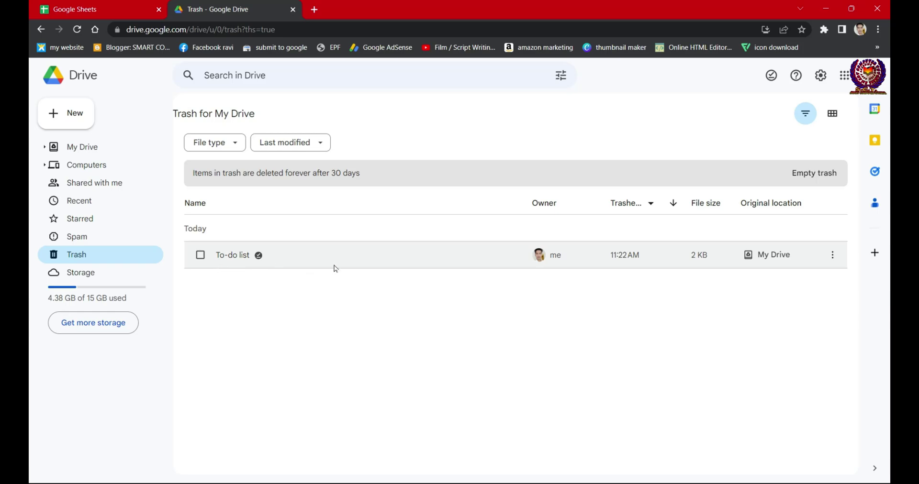
Restore the To-do list from Drive's Trash and highlight the 30-day retention period.
mouse_move(431, 254)
left_click(832, 255)
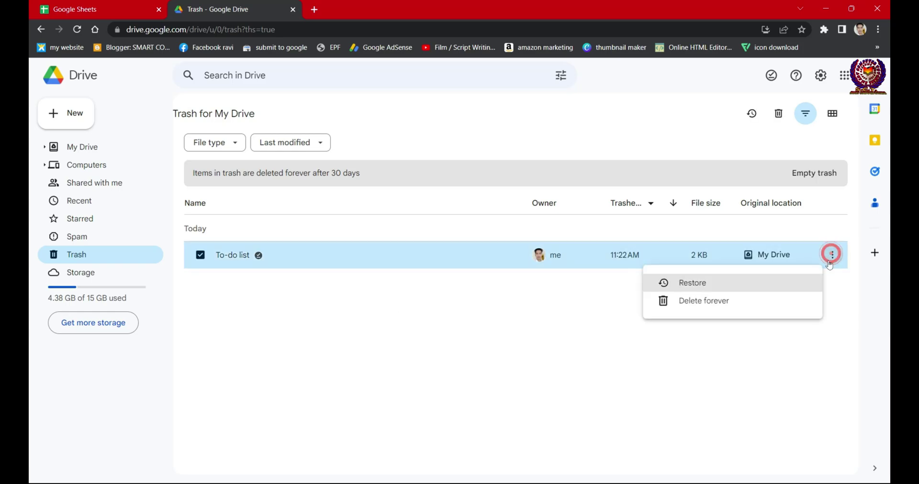
left_click(683, 284)
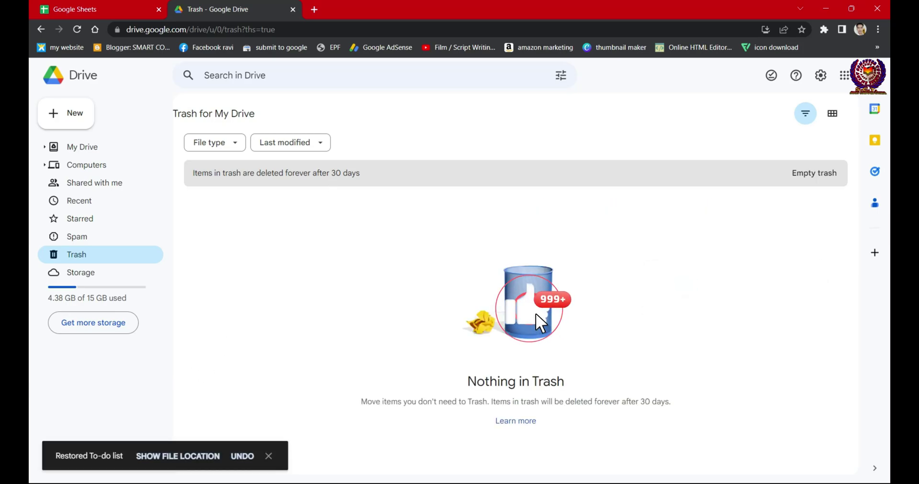
left_click_drag(330, 173, 402, 178)
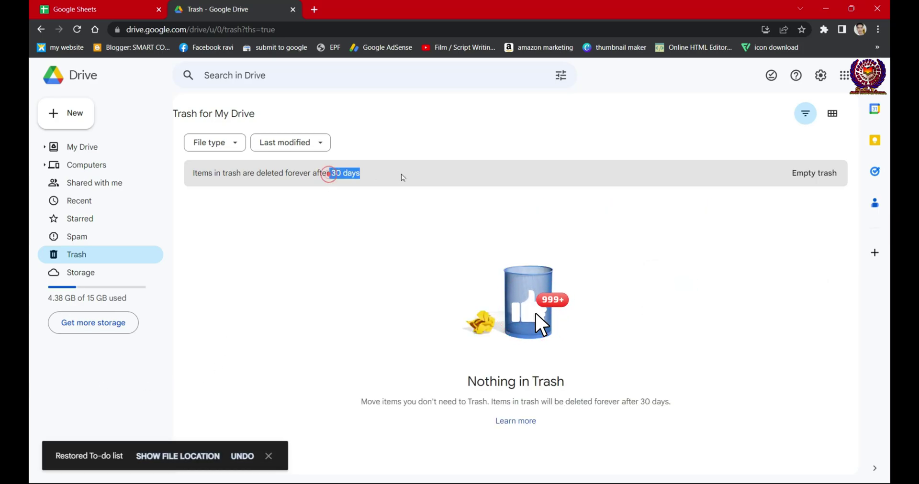
left_click(379, 216)
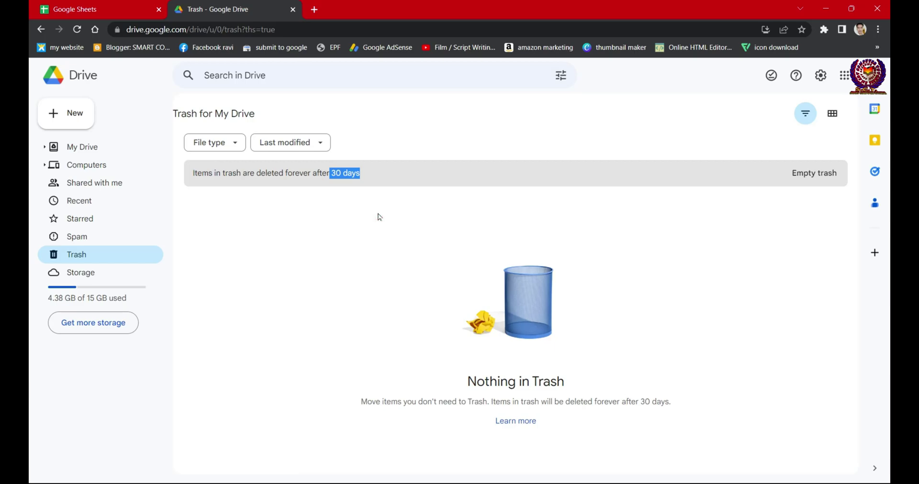
Highlight '30 days' in the Trash banner, then return to Sheets listing four spreadsheets.
left_click(355, 185)
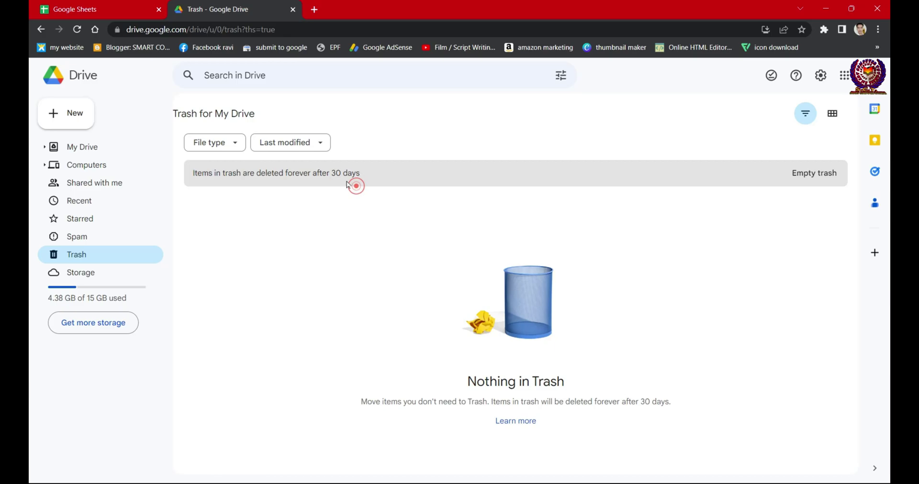
left_click_drag(327, 172, 383, 175)
left_click(394, 204)
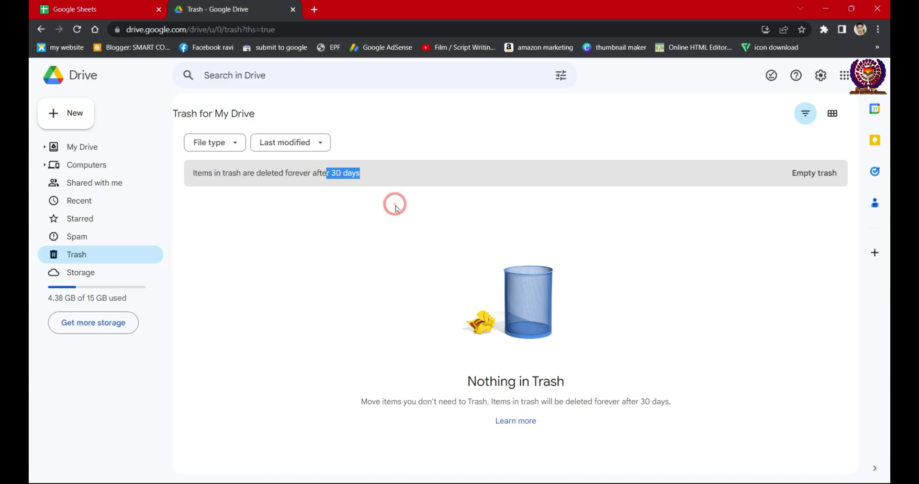
left_click(106, 5)
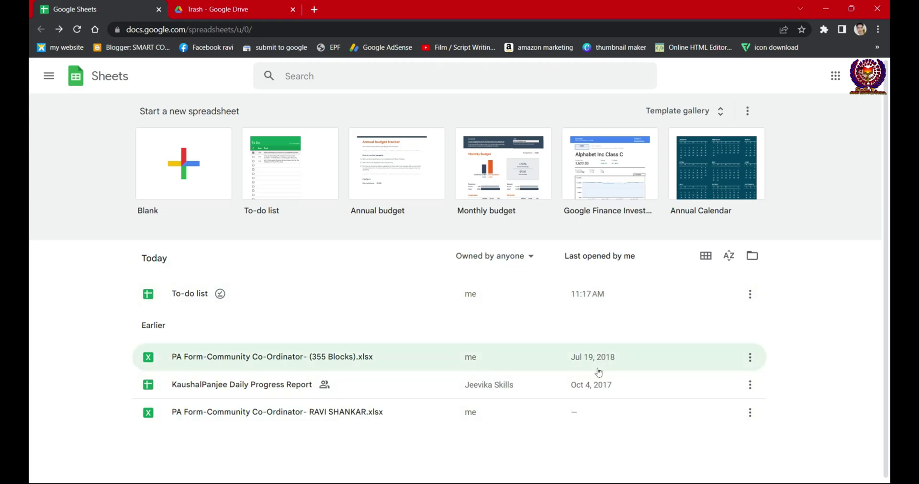
left_click(231, 5)
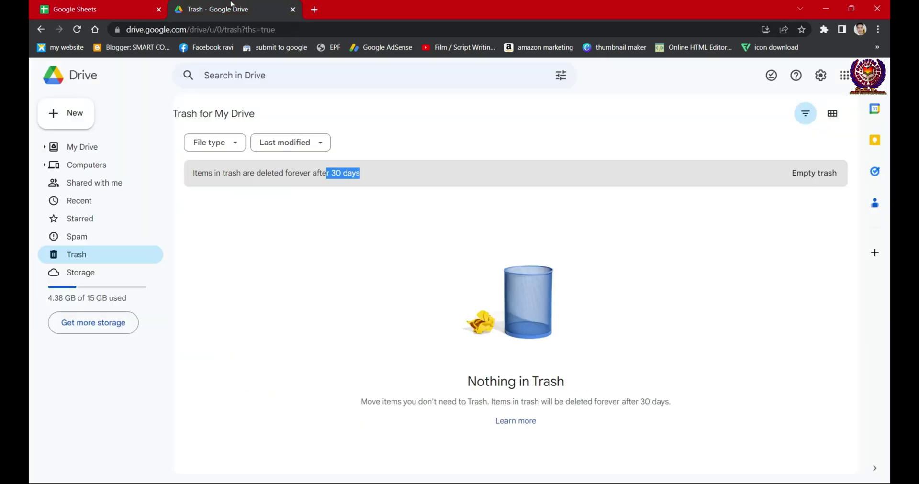
left_click(129, 4)
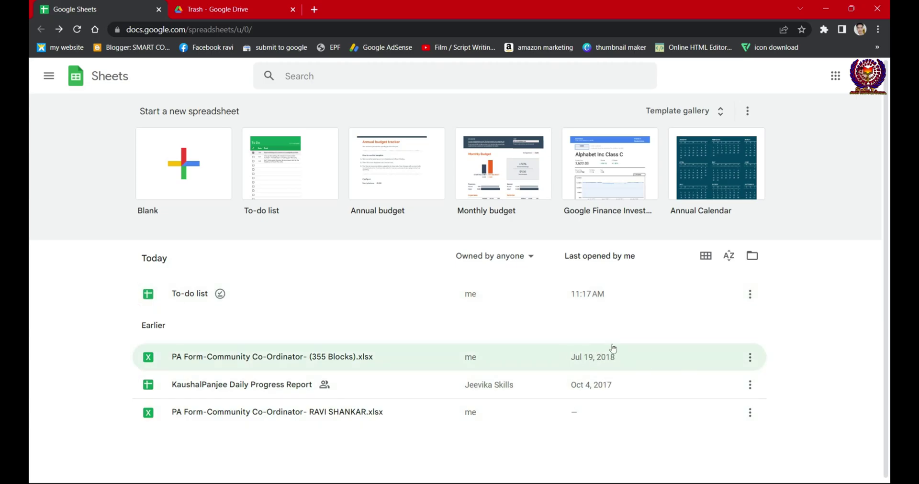
Move the To-do list spreadsheet to Drive Trash.
left_click(749, 294)
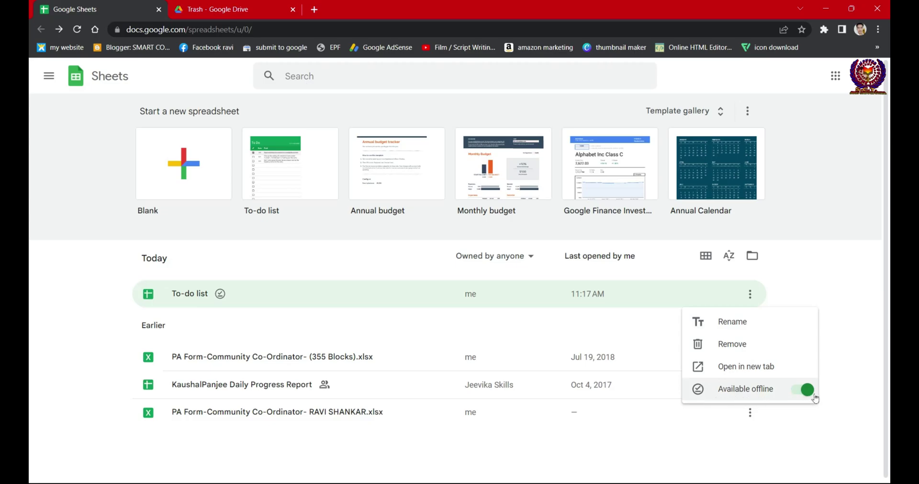
left_click(842, 383)
left_click(748, 356)
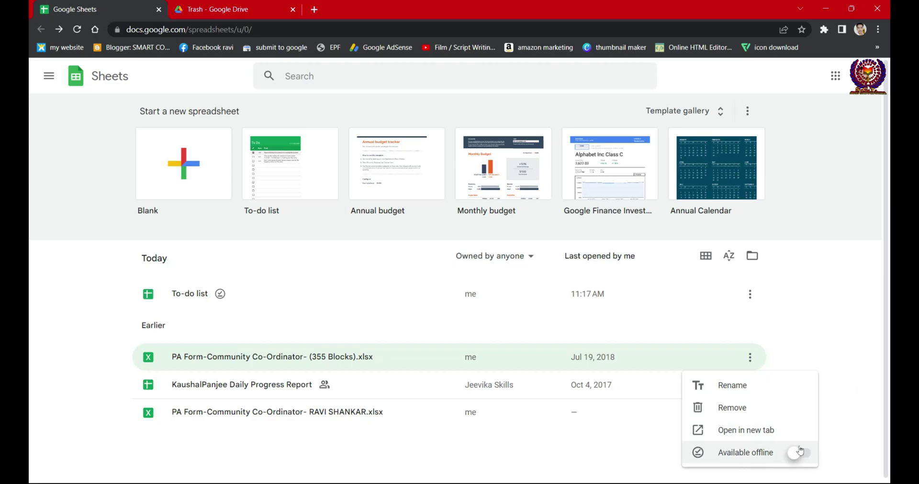
left_click(795, 342)
left_click(750, 294)
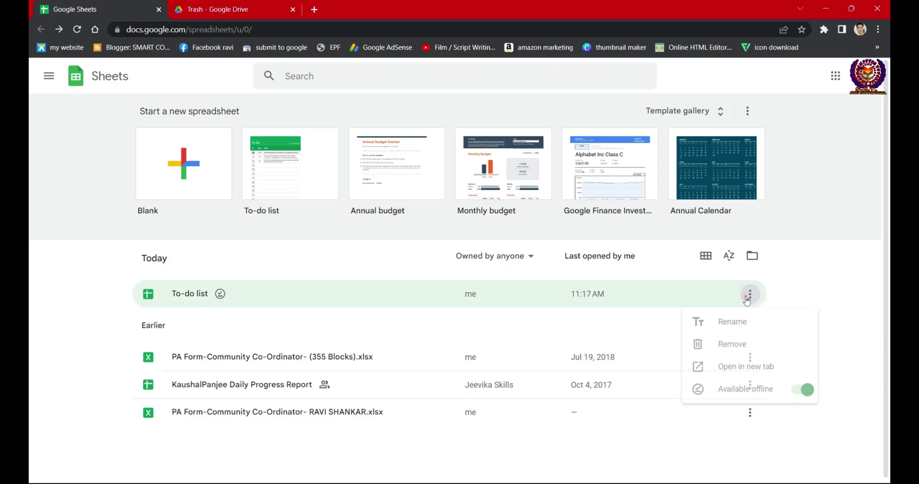
left_click(761, 356)
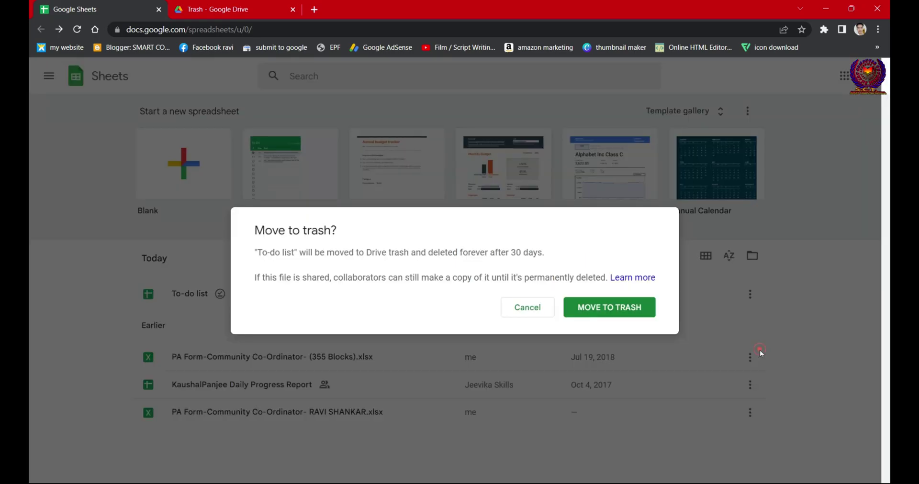
left_click(586, 307)
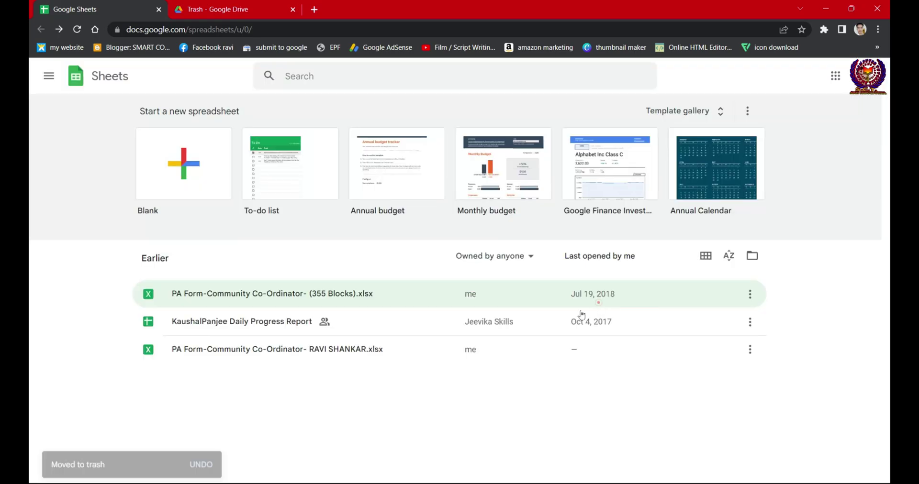
Remove the KaushalPanjee report from the Sheets home view and switch to Drive's Trash.
left_click(749, 294)
left_click(733, 342)
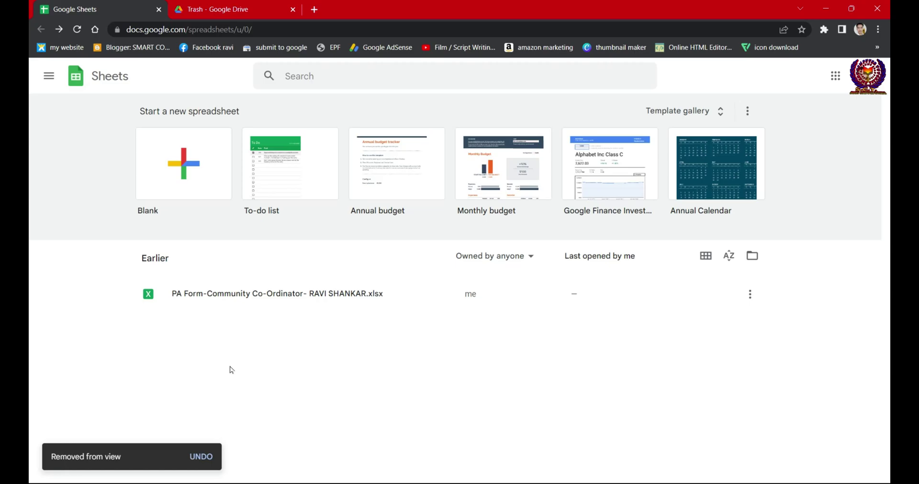
left_click(198, 3)
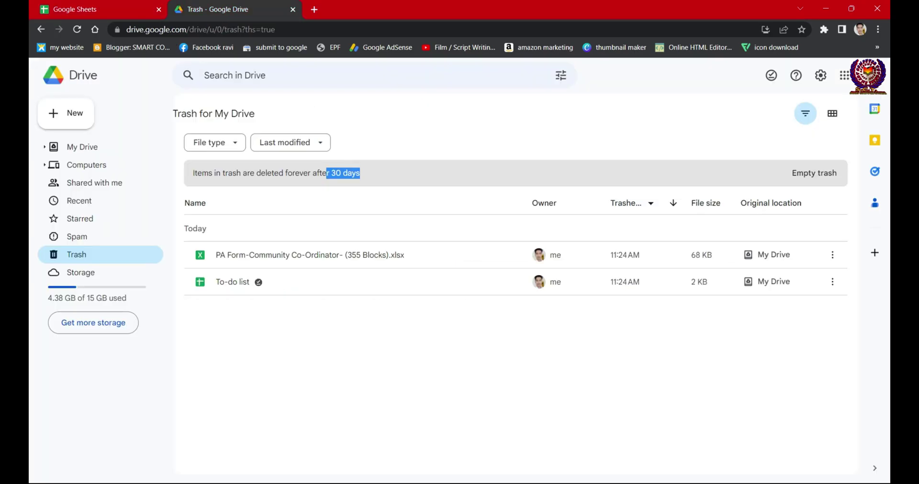
Reload Drive's Trash, then make the remaining PA Form spreadsheet available offline.
left_click(79, 30)
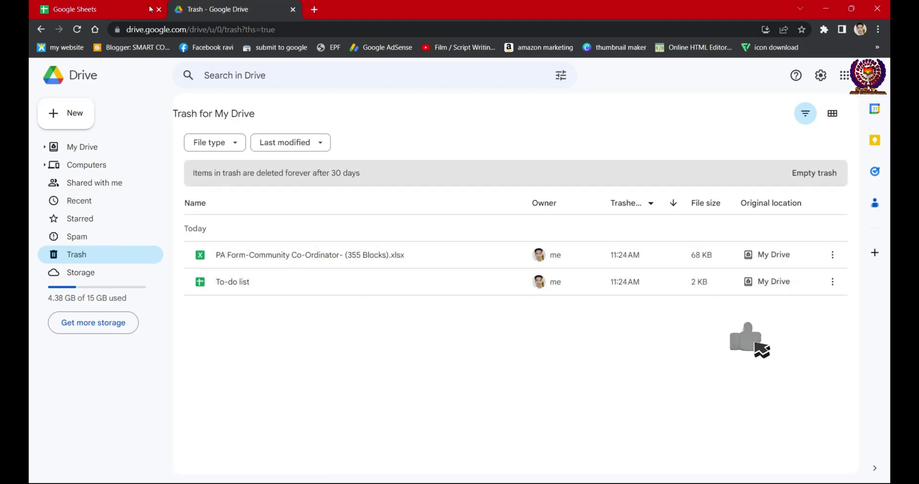
left_click(96, 9)
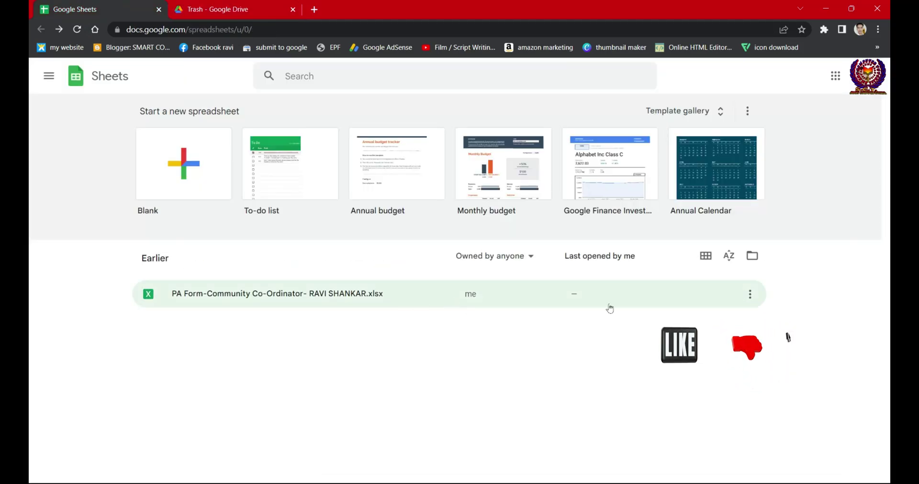
left_click(749, 293)
left_click(799, 389)
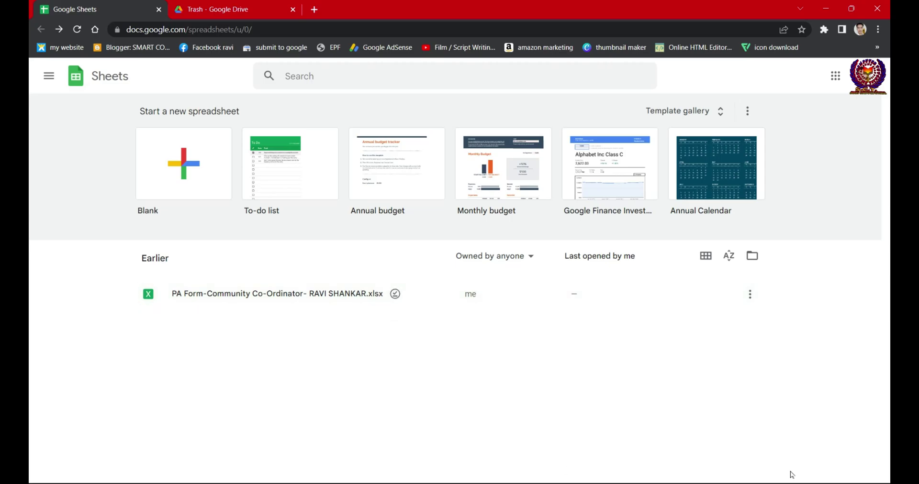
Move the remaining PA Form spreadsheet to trash, leaving the Sheets home empty.
left_click(749, 294)
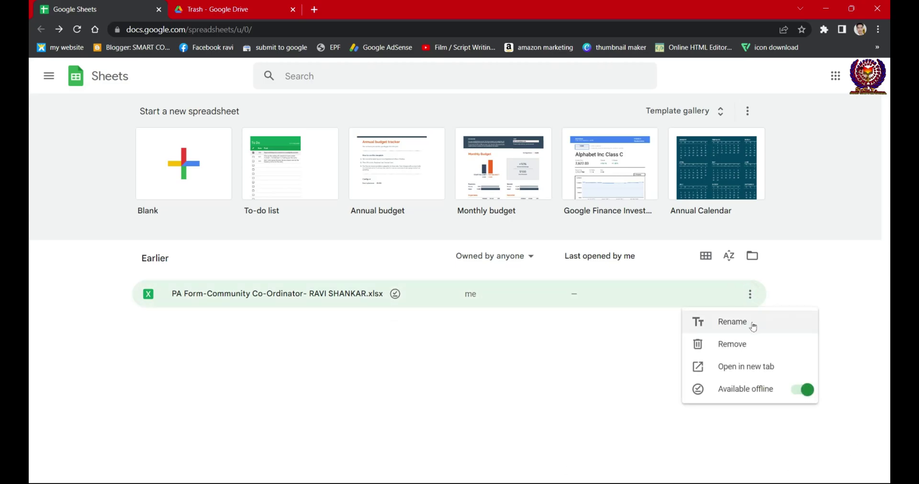
left_click(746, 343)
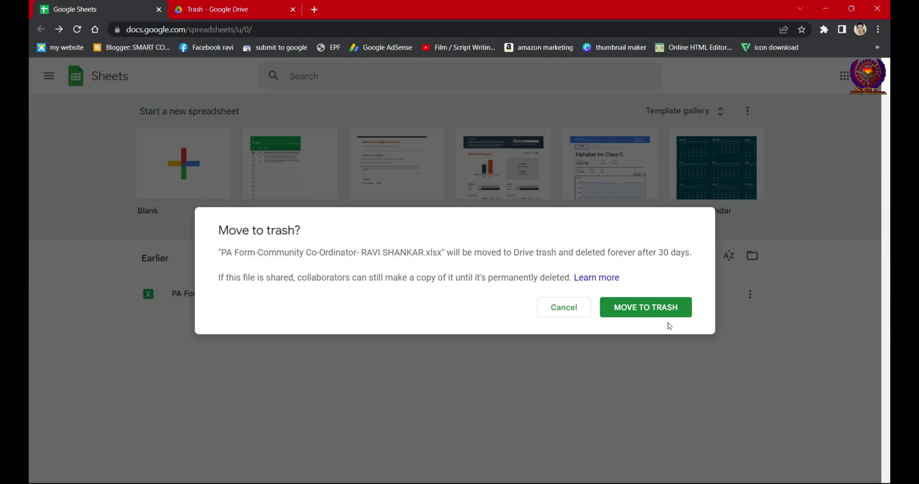
left_click(643, 308)
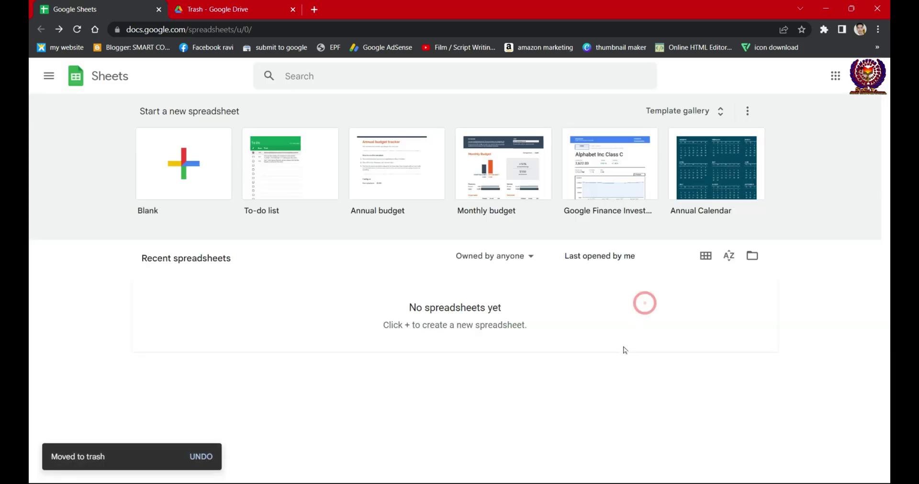
left_click(205, 5)
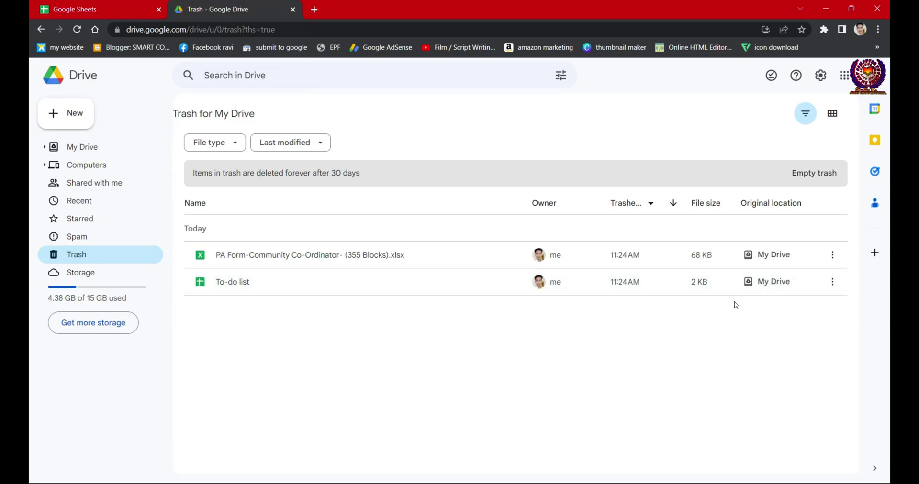
Restore the PA Form, PA Form (355 Blocks) and To-do list spreadsheets from Trash.
left_click(77, 29)
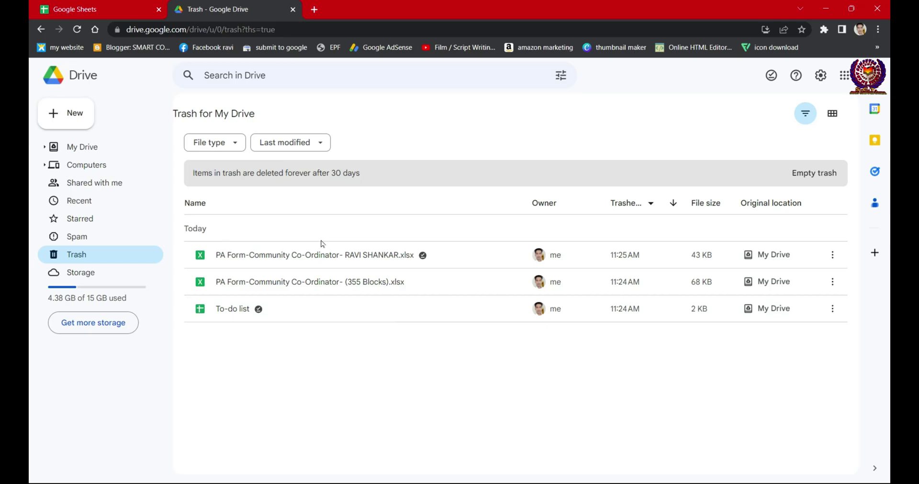
mouse_move(362, 282)
left_click(833, 256)
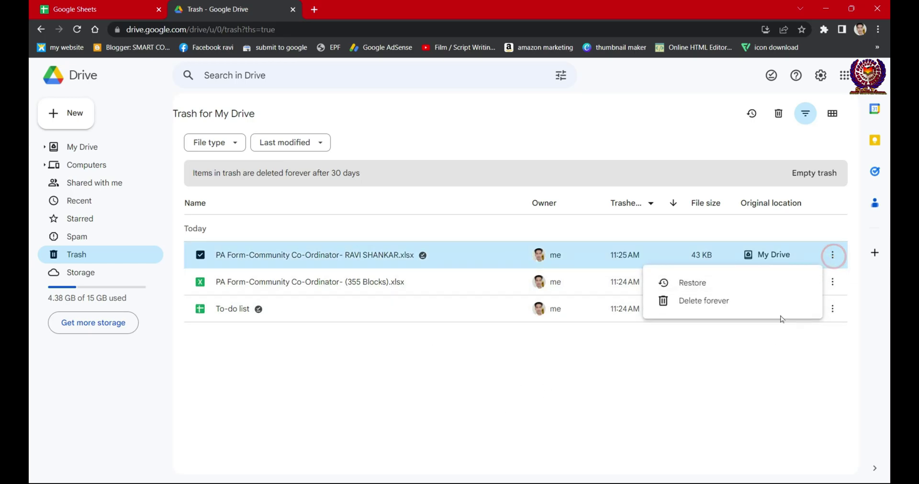
left_click(686, 283)
left_click(833, 256)
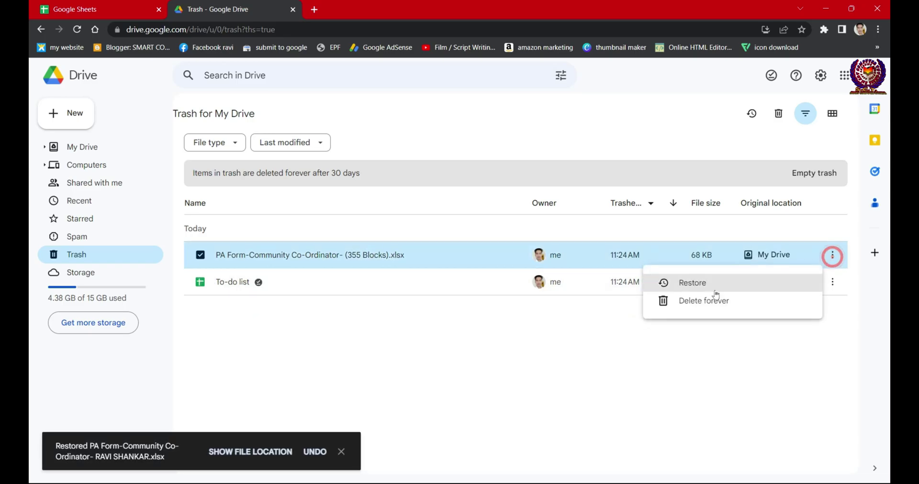
left_click(716, 288)
left_click(833, 256)
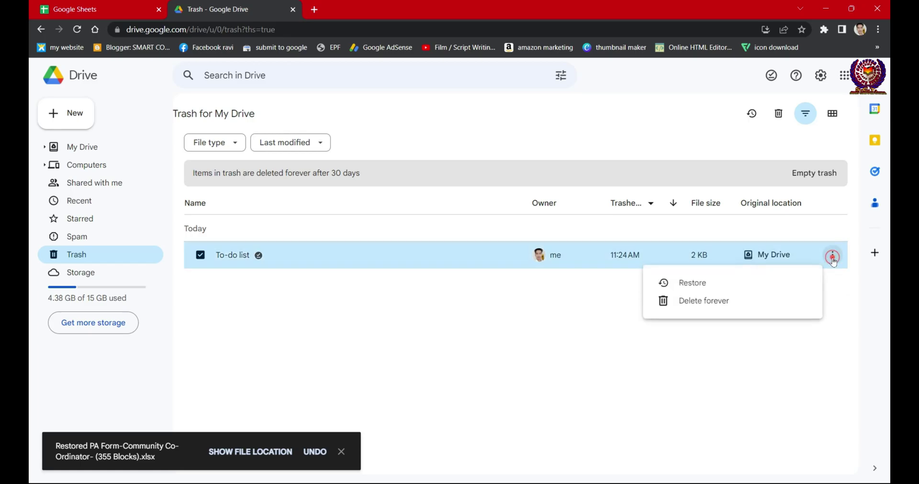
left_click(723, 286)
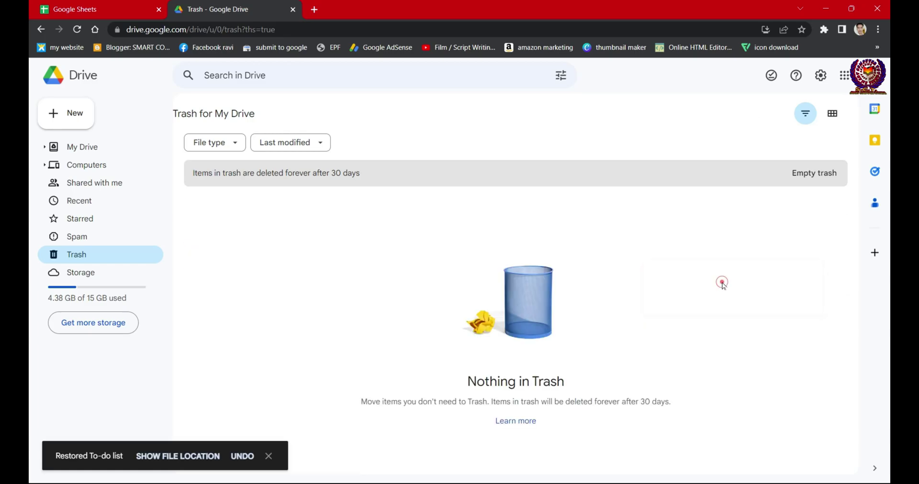
left_click(86, 5)
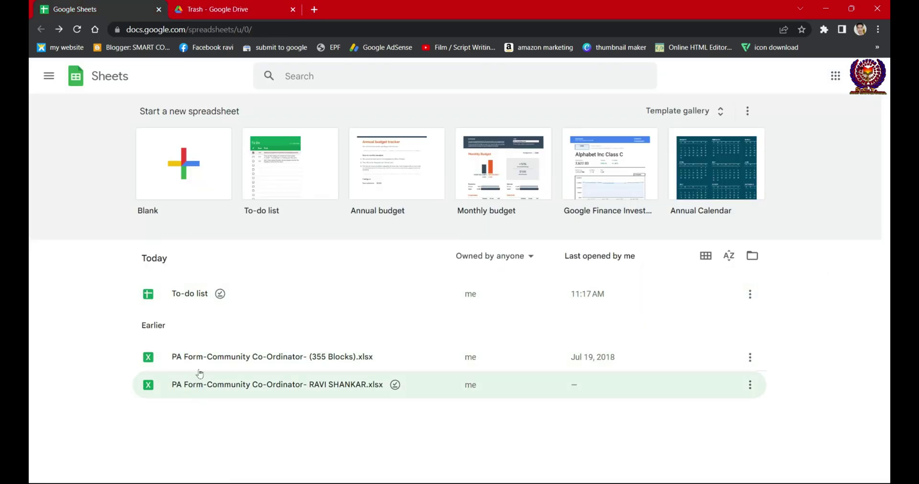
left_click(749, 385)
left_click(804, 390)
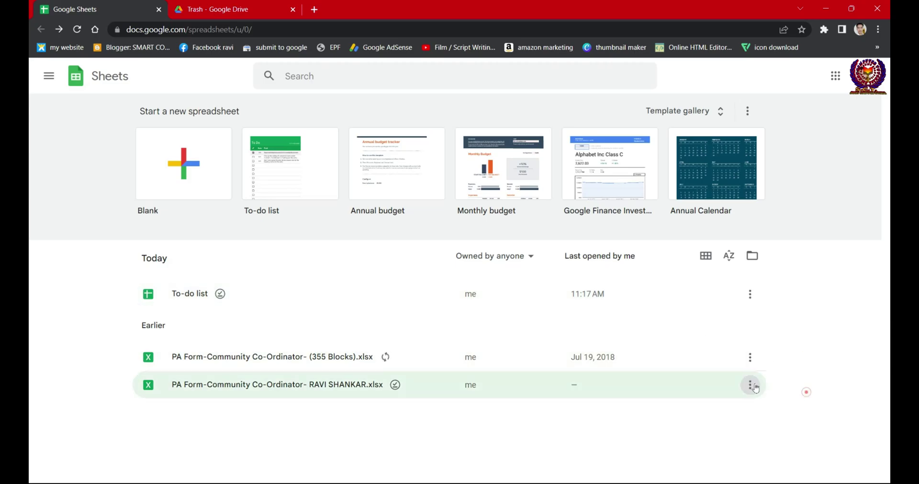
left_click(750, 357)
left_click(840, 354)
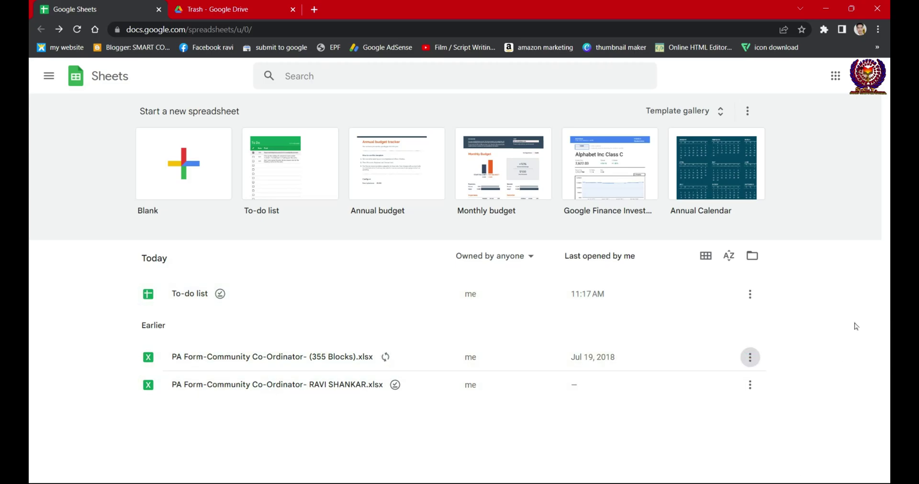
left_click(748, 385)
left_click(852, 353)
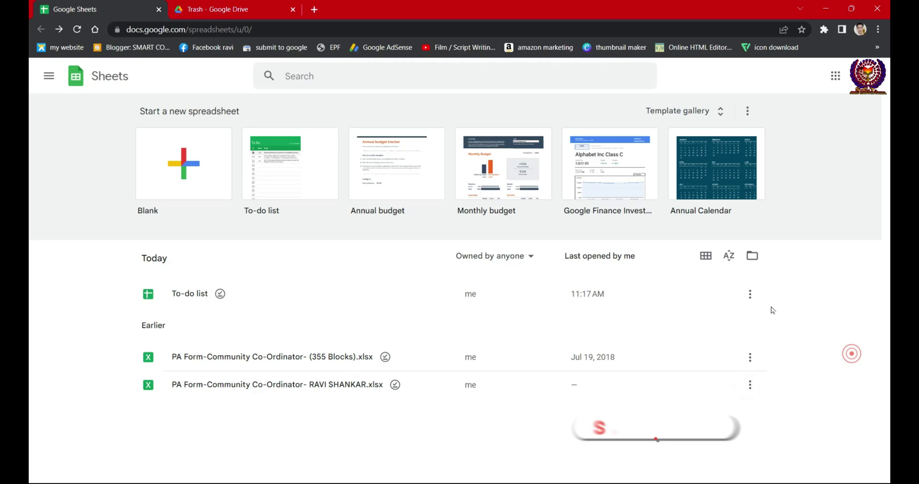
left_click(748, 297)
left_click(852, 317)
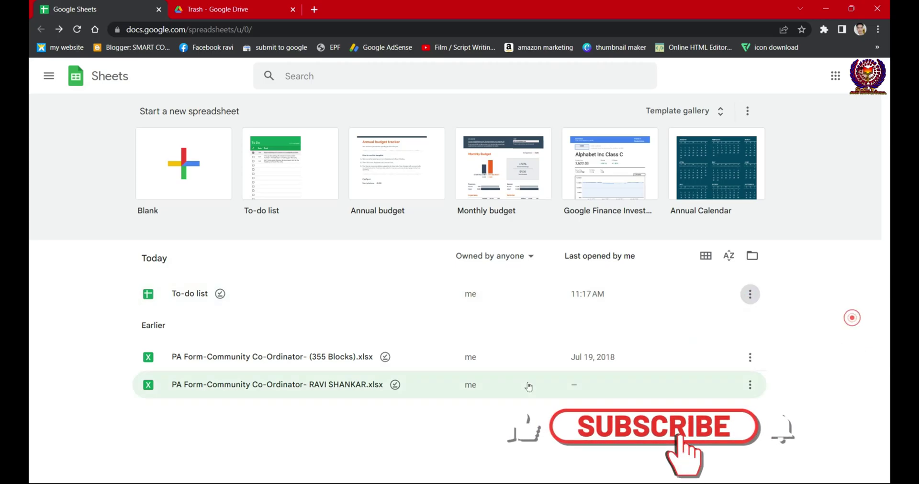